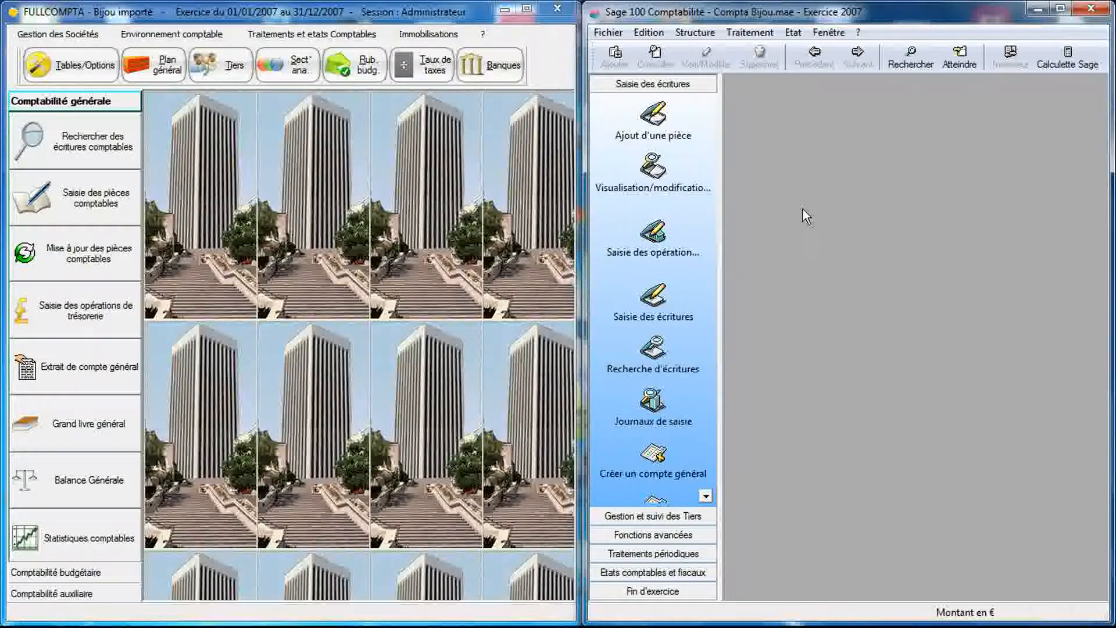
- In Sage 100 Comptabilité, open the company information of Compta Bijou and display its list of options
left_click(337, 172)
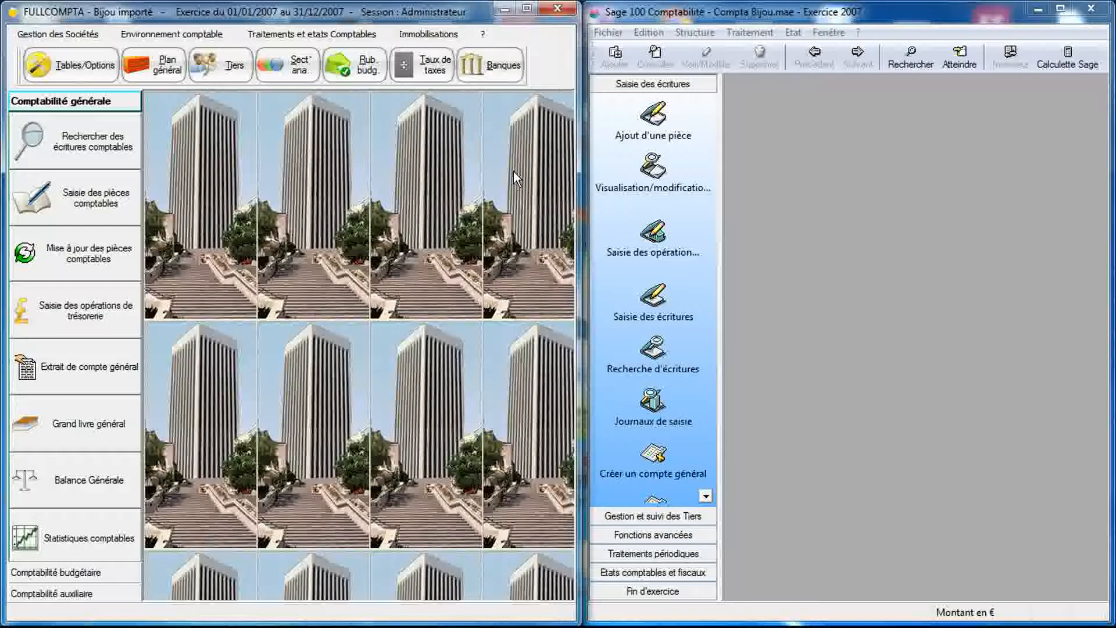
left_click(795, 166)
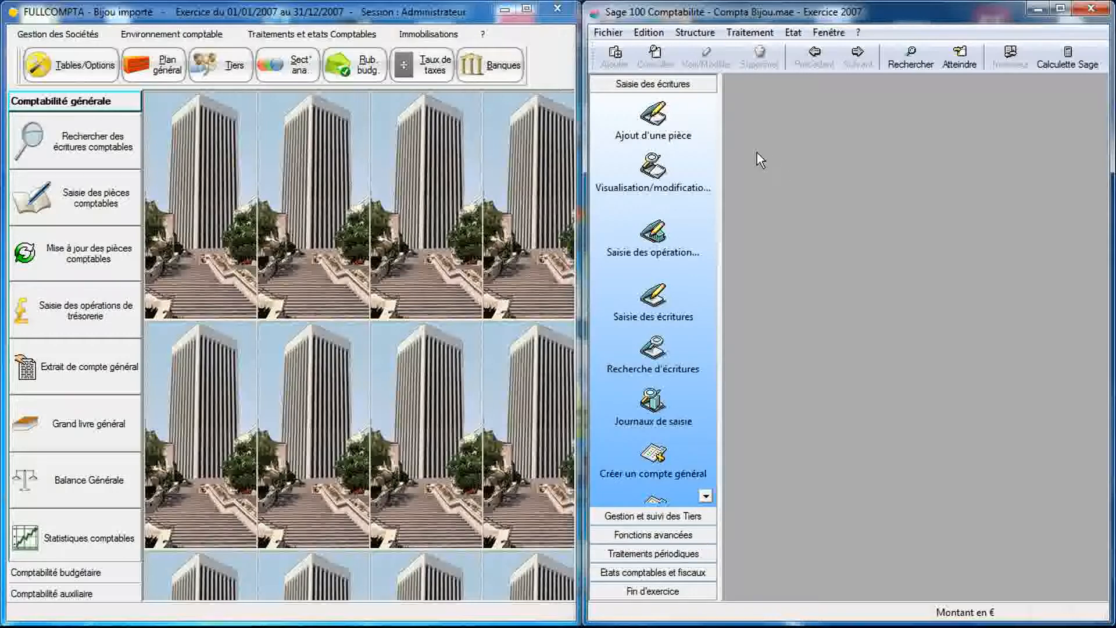
left_click(608, 33)
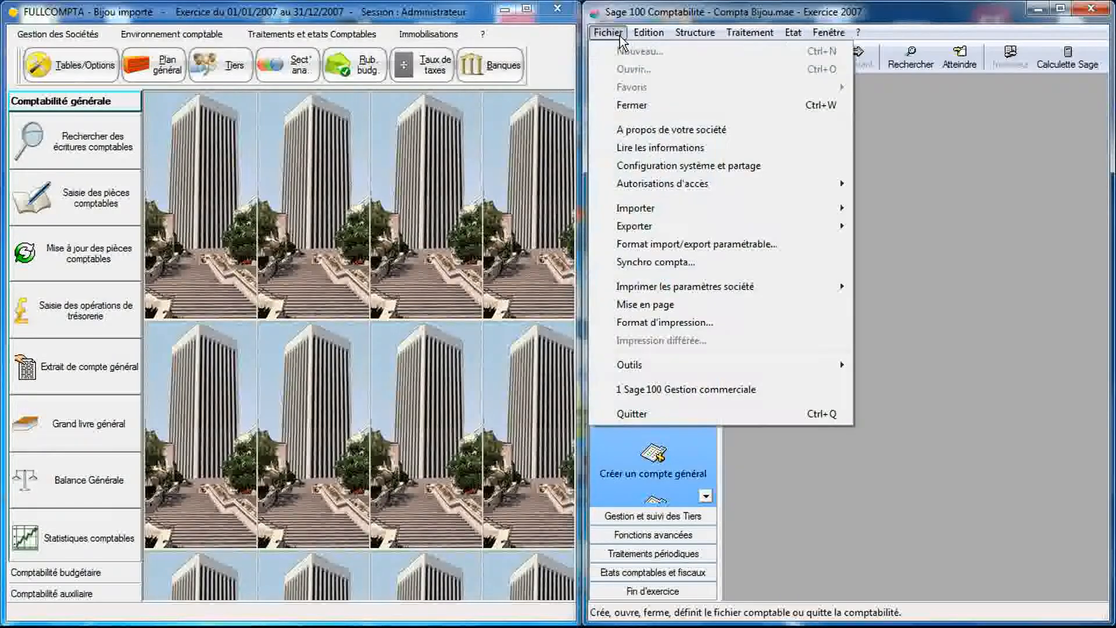
left_click(635, 133)
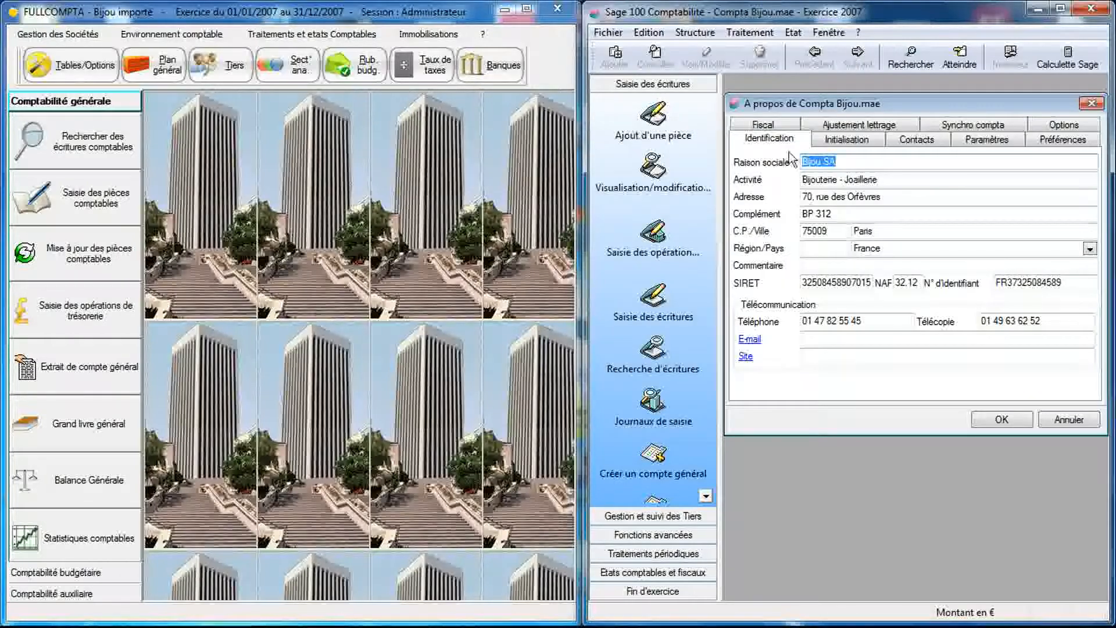
left_click(1046, 127)
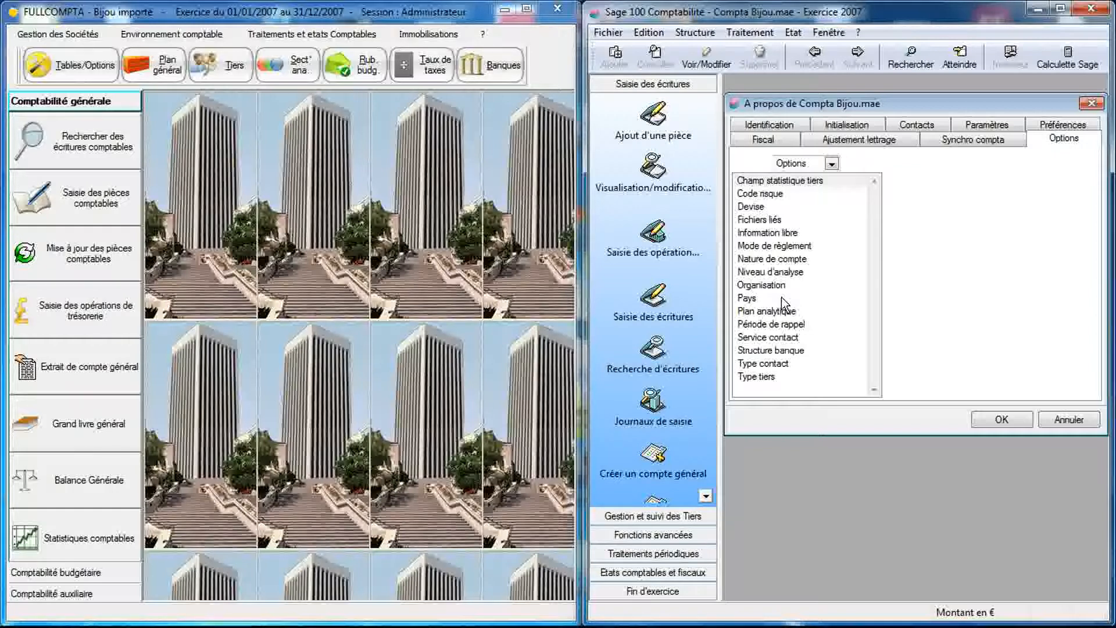
- Switch to FULLCOMPTA, open the Tables/Options window and place it beside the Sage options list to compare both lists
left_click(366, 189)
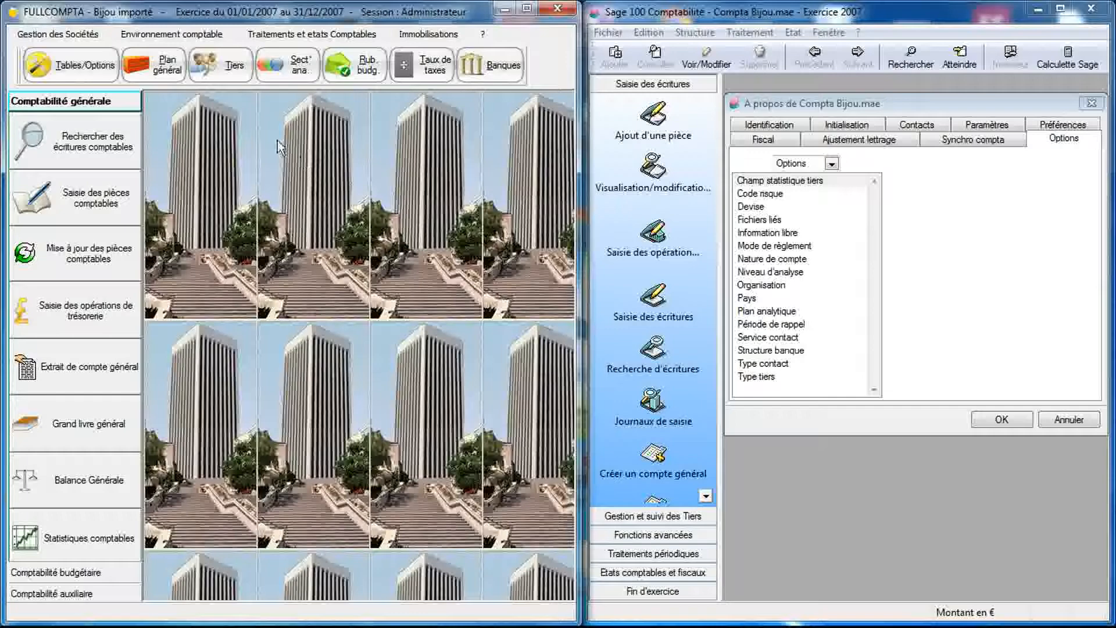
left_click(215, 37)
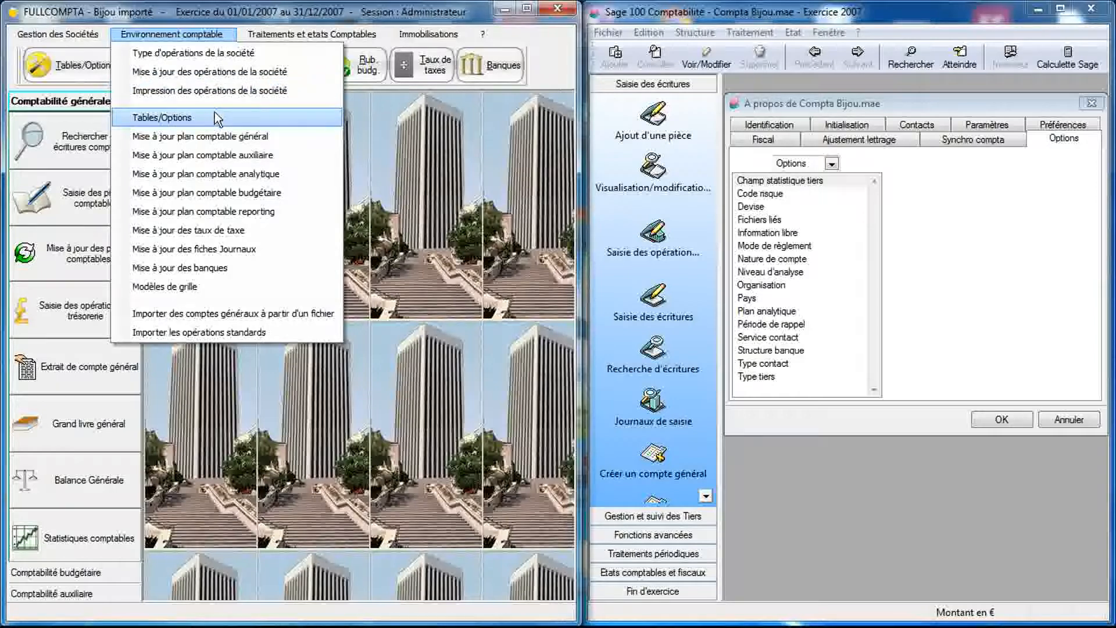
left_click(379, 117)
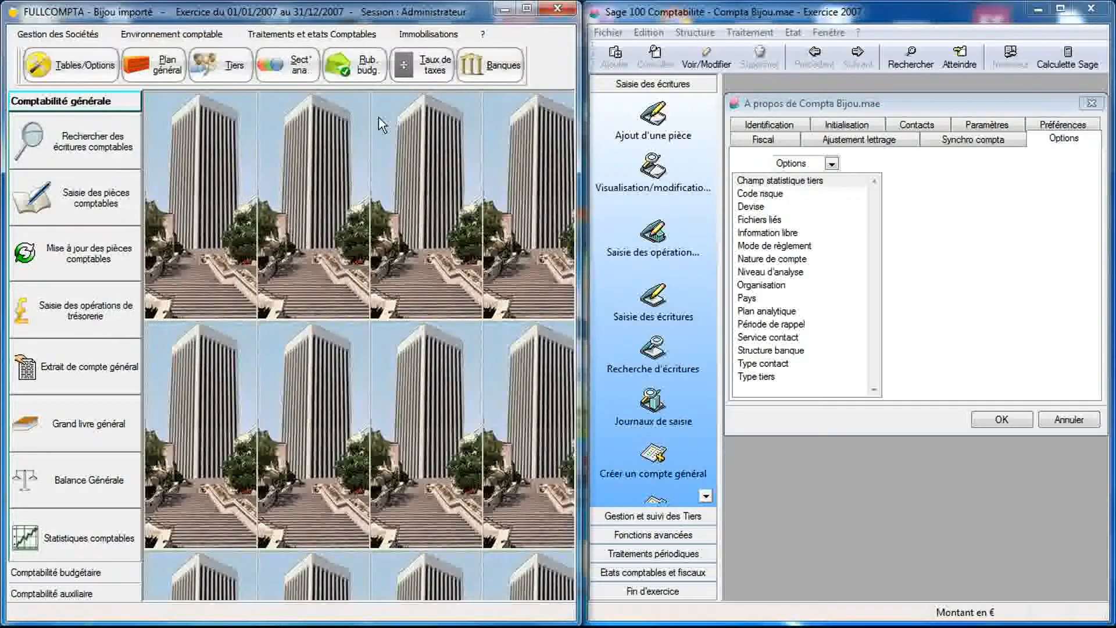
left_click(91, 71)
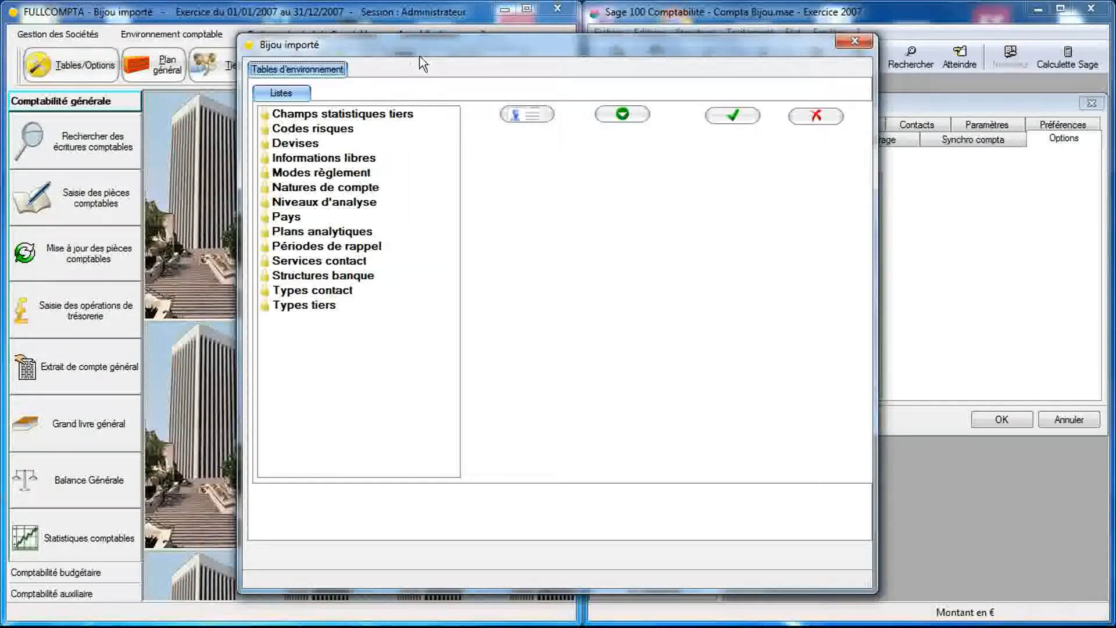
left_click_drag(428, 53, 196, 43)
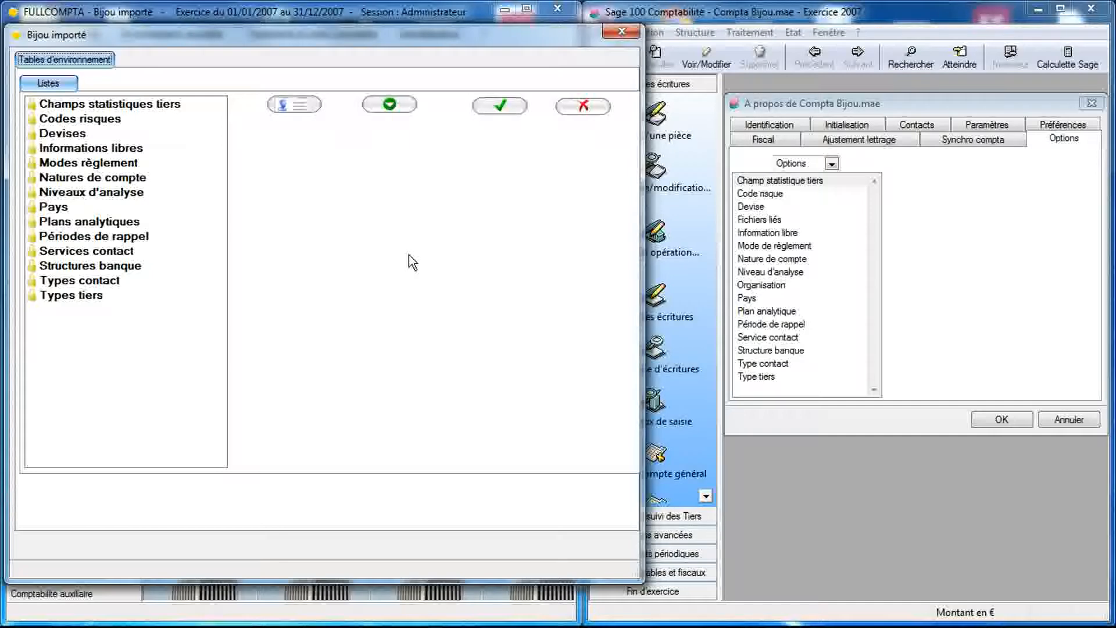
left_click(919, 237)
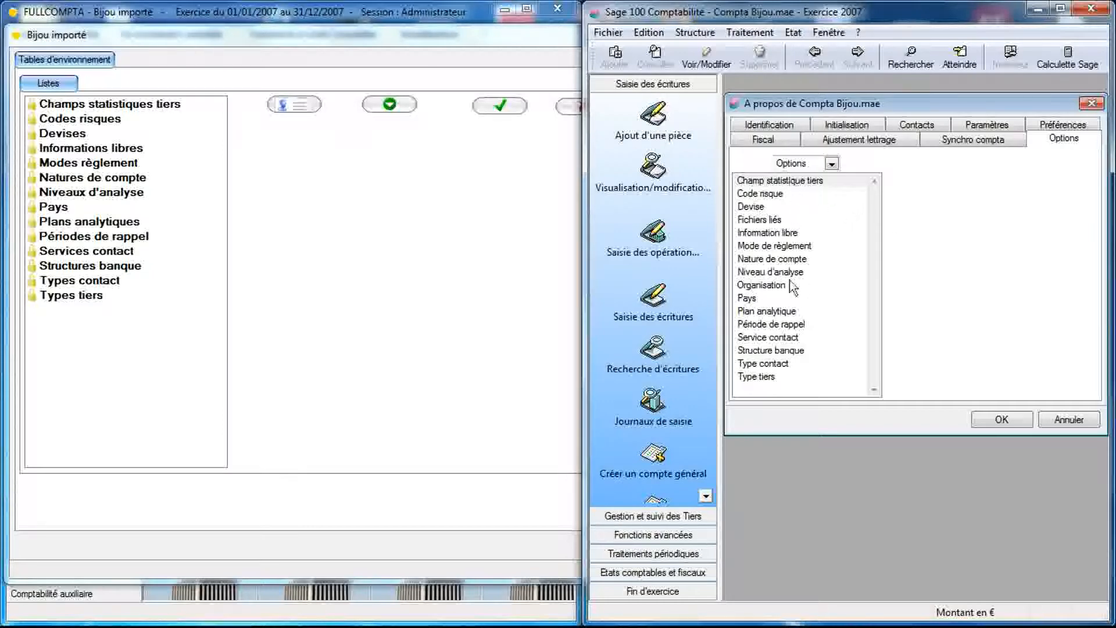
left_click(416, 221)
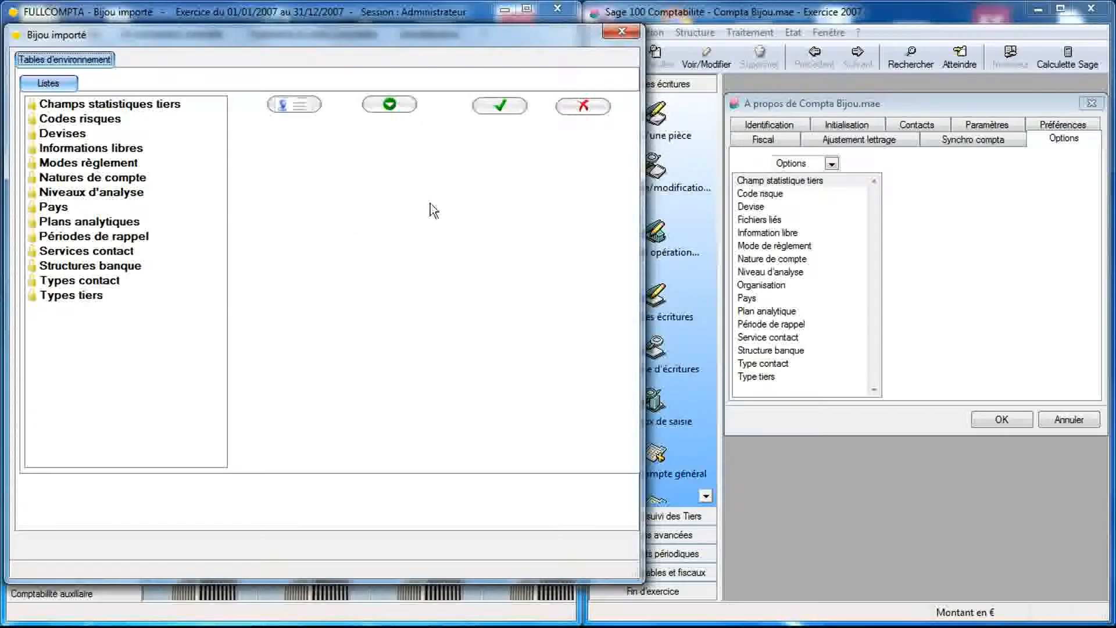
left_click(910, 193)
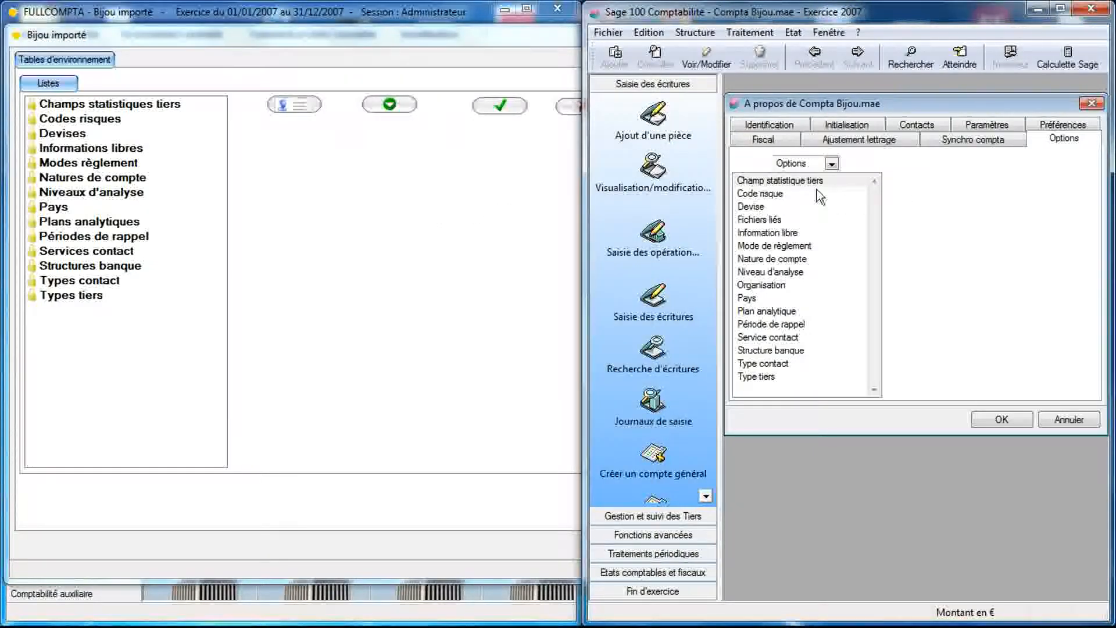
- Open the third-party statistical fields in Sage, then expand Champs statistiques tiers in FULLCOMPTA and display its Localisation entry
left_click(793, 181)
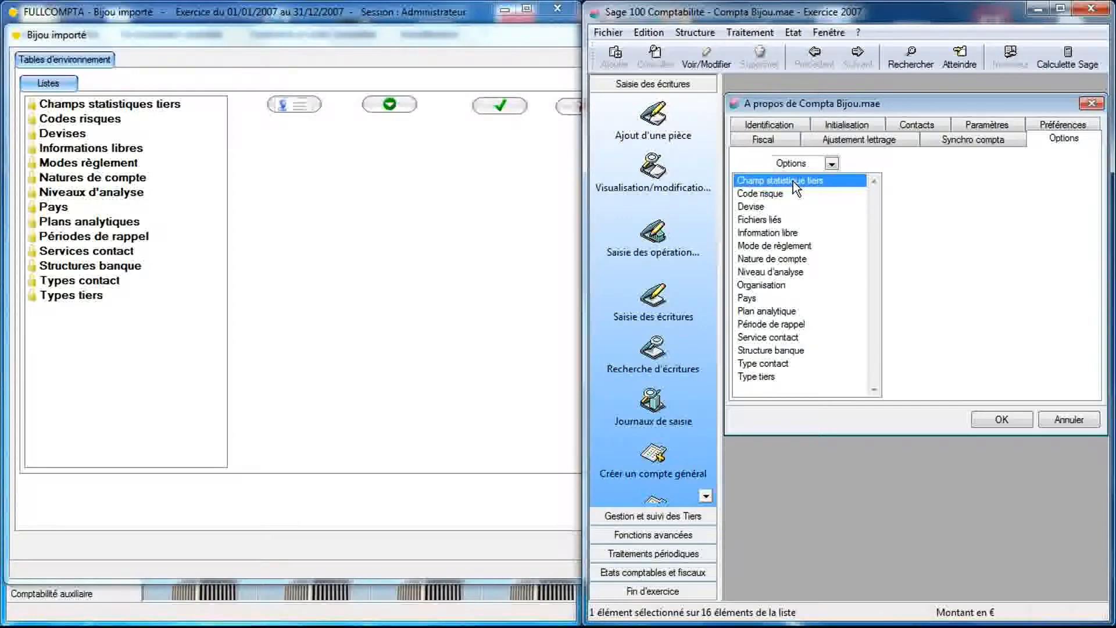
double_click(793, 182)
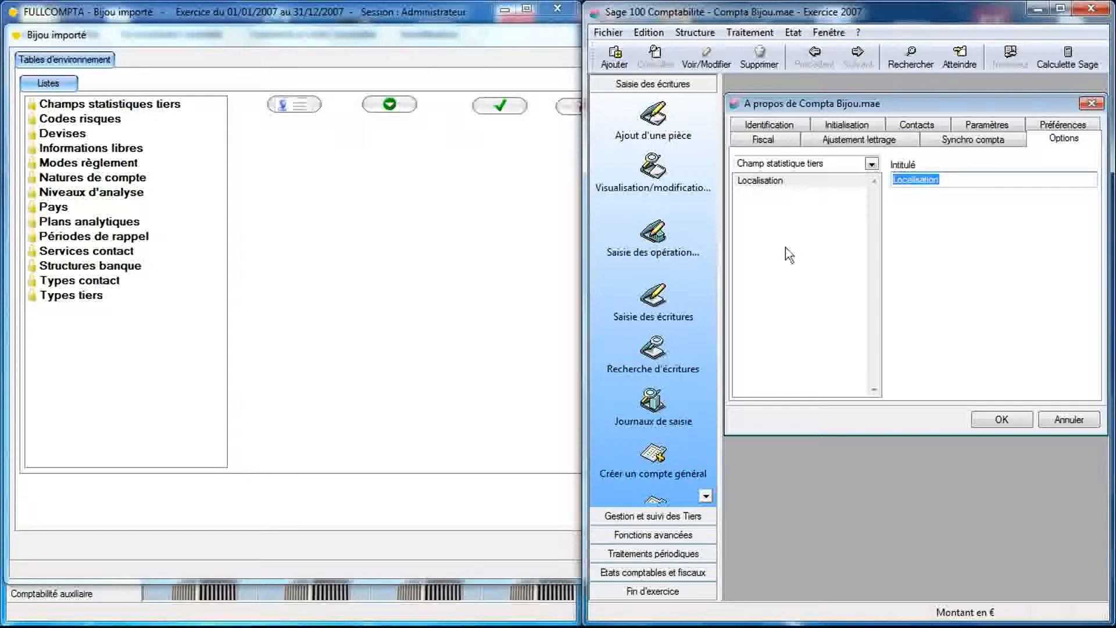
left_click(116, 108)
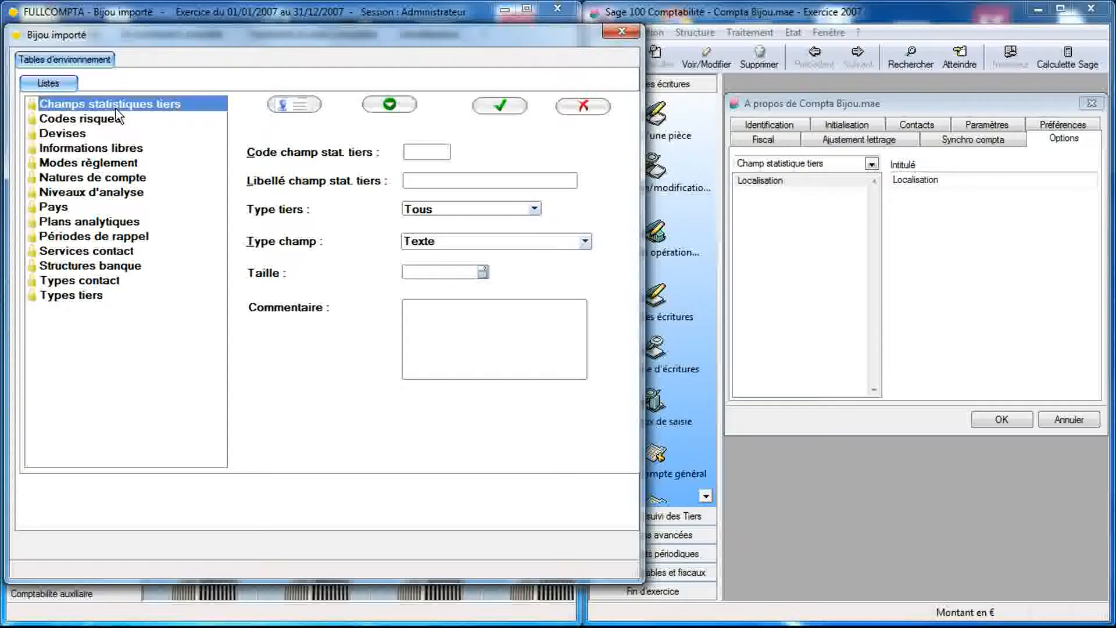
double_click(116, 109)
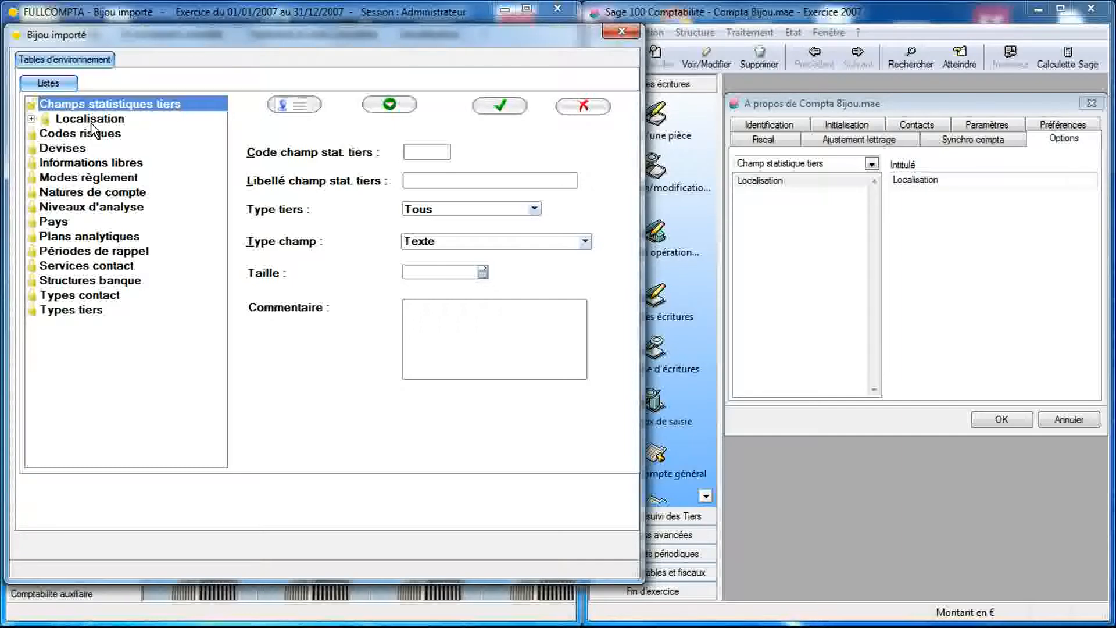
left_click(92, 123)
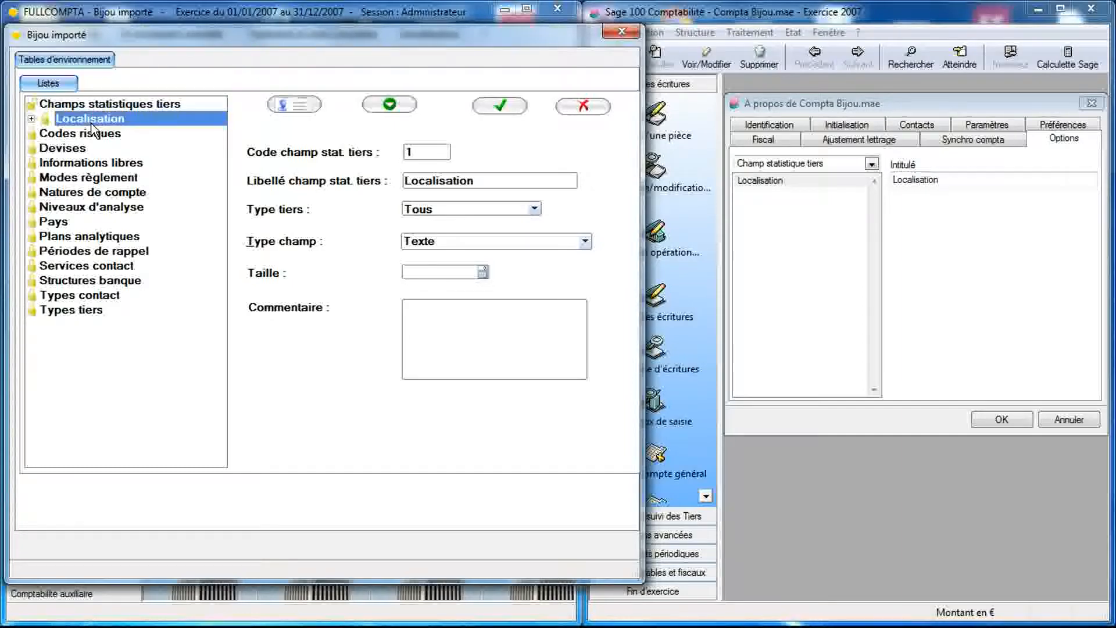
- Look through the Devises and Pays tables in the FULLCOMPTA list, collapsing each one after viewing it
left_click(55, 150)
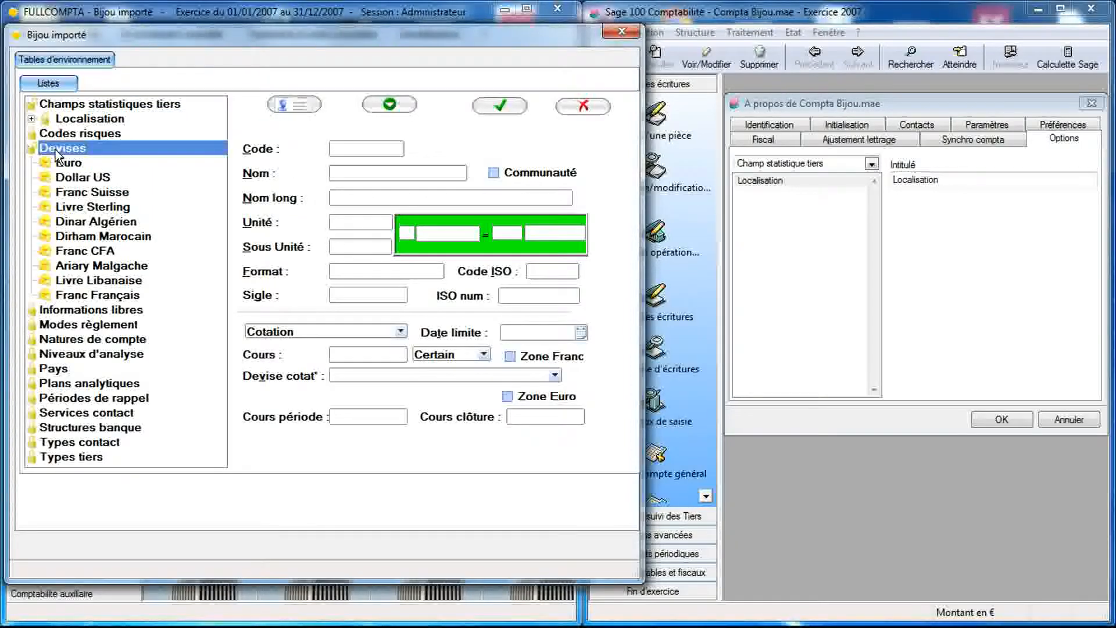
left_click(54, 148)
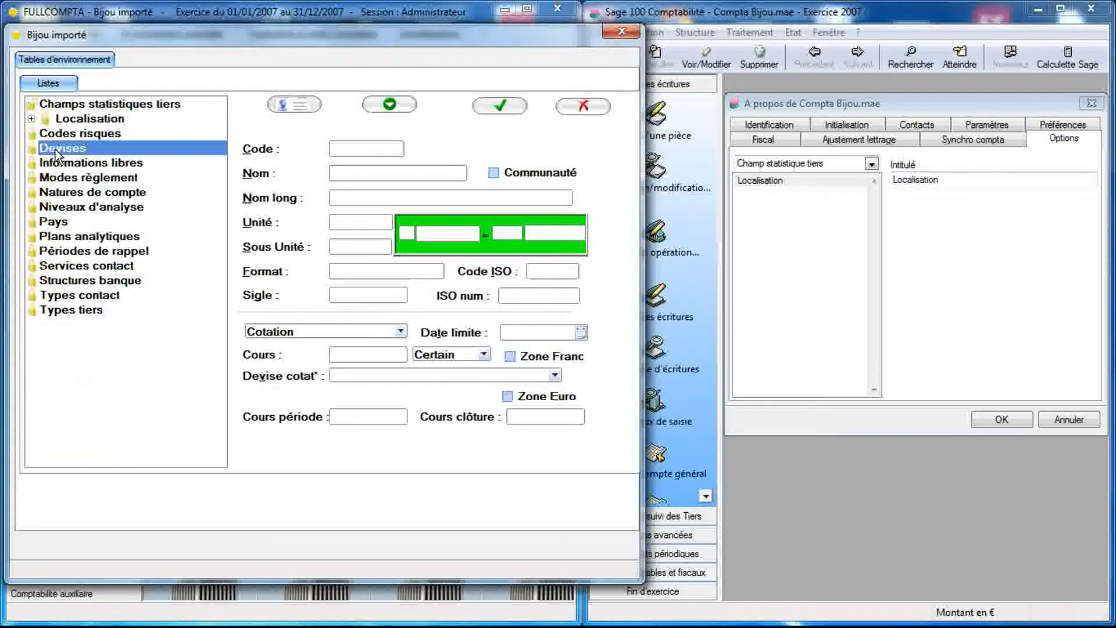
left_click(53, 222)
left_click(53, 222)
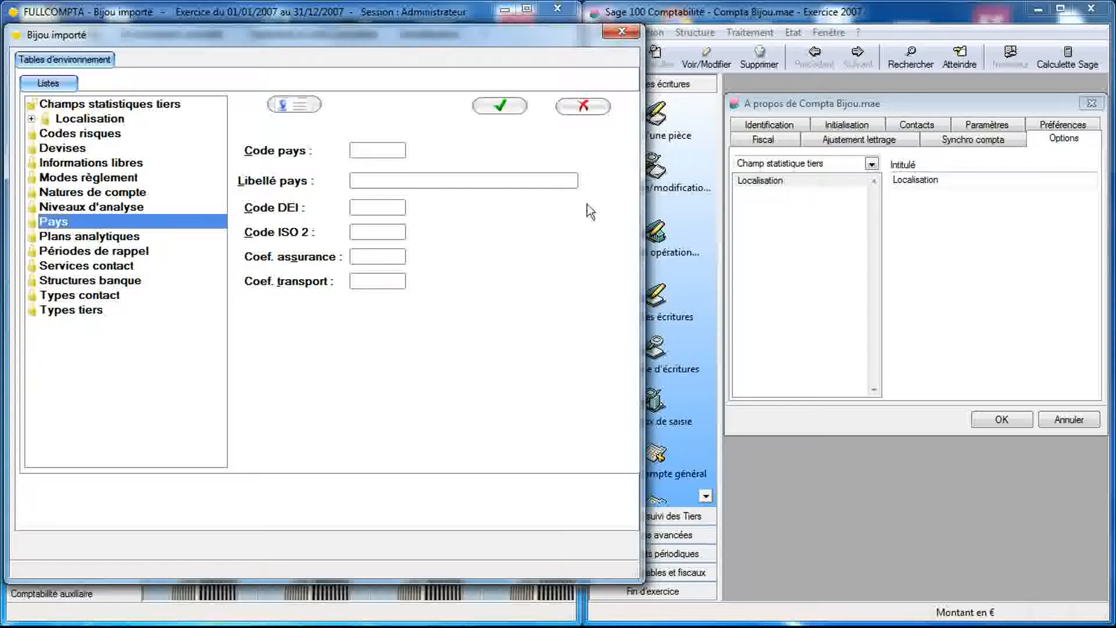
- Expand the Localisation values in FULLCOMPTA and open the same Localisation field in Sage to compare them
left_click(85, 120)
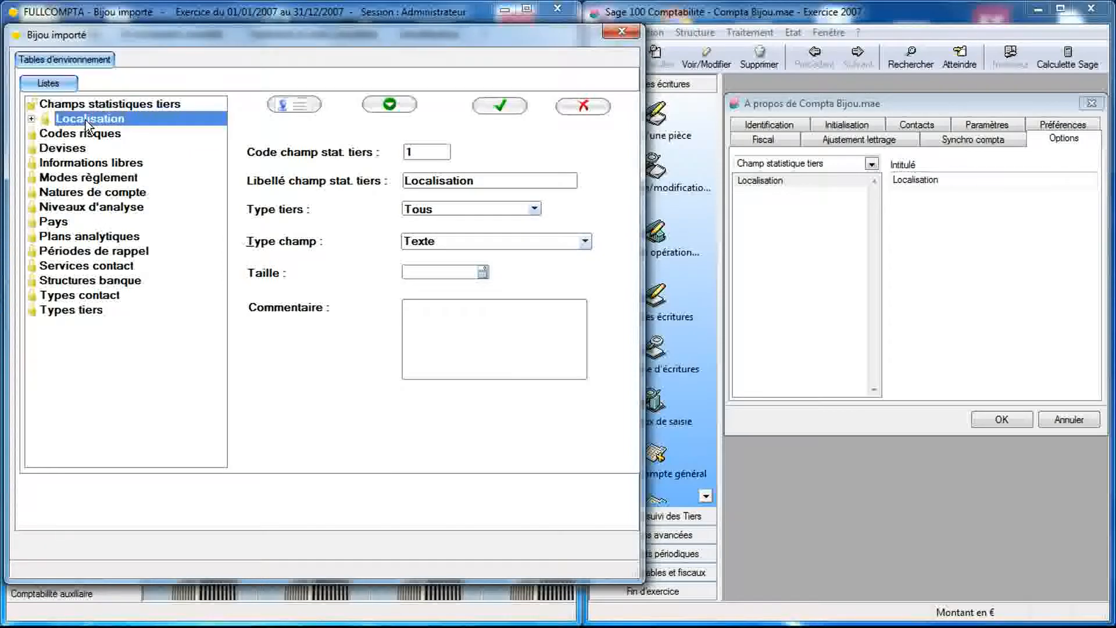
left_click(32, 119)
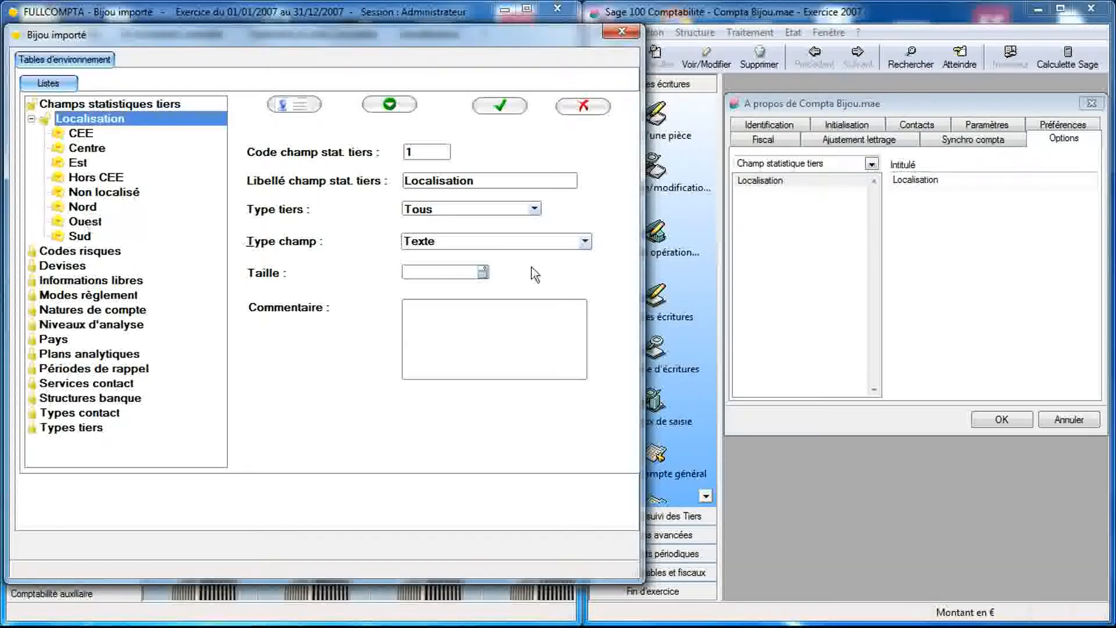
left_click(787, 182)
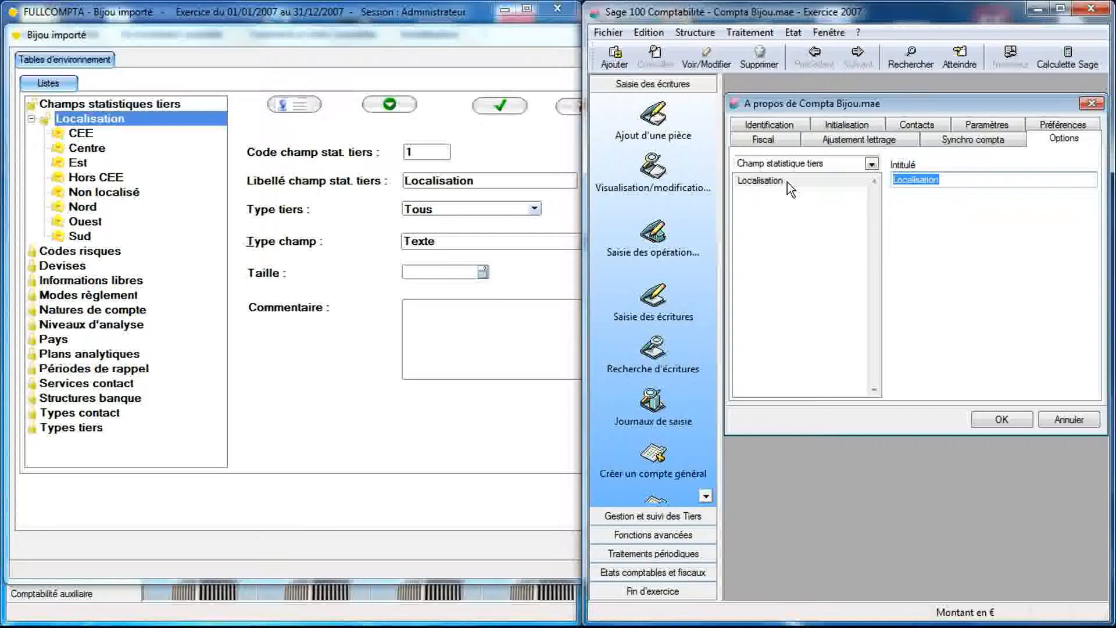
double_click(787, 183)
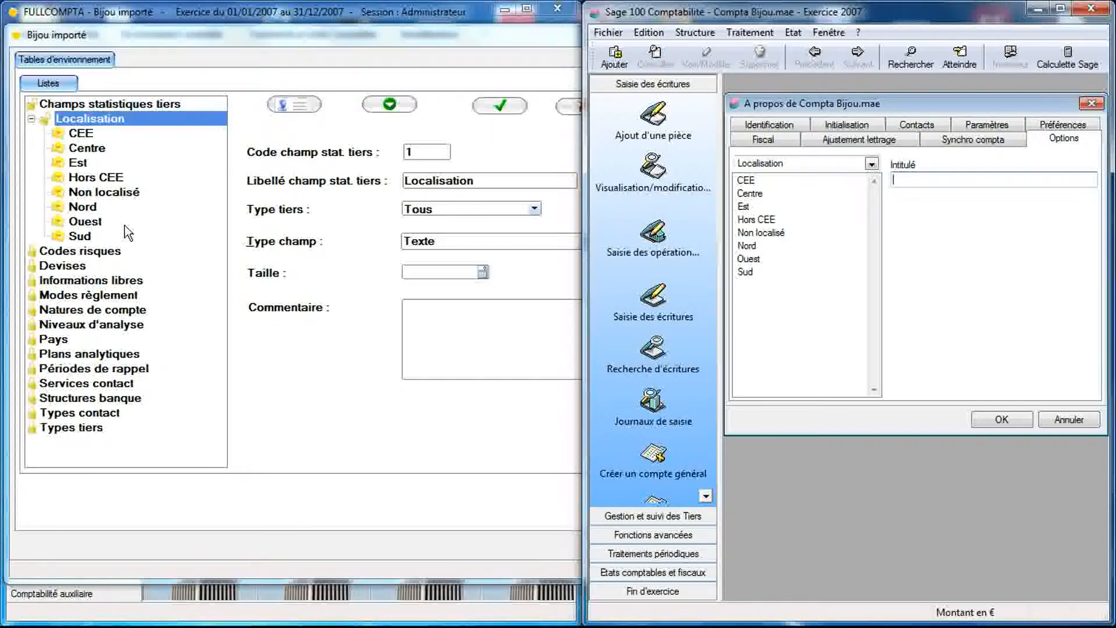
- Go back in Sage from the Localisation values through Champ statistique tiers to the general Options list
left_click(871, 165)
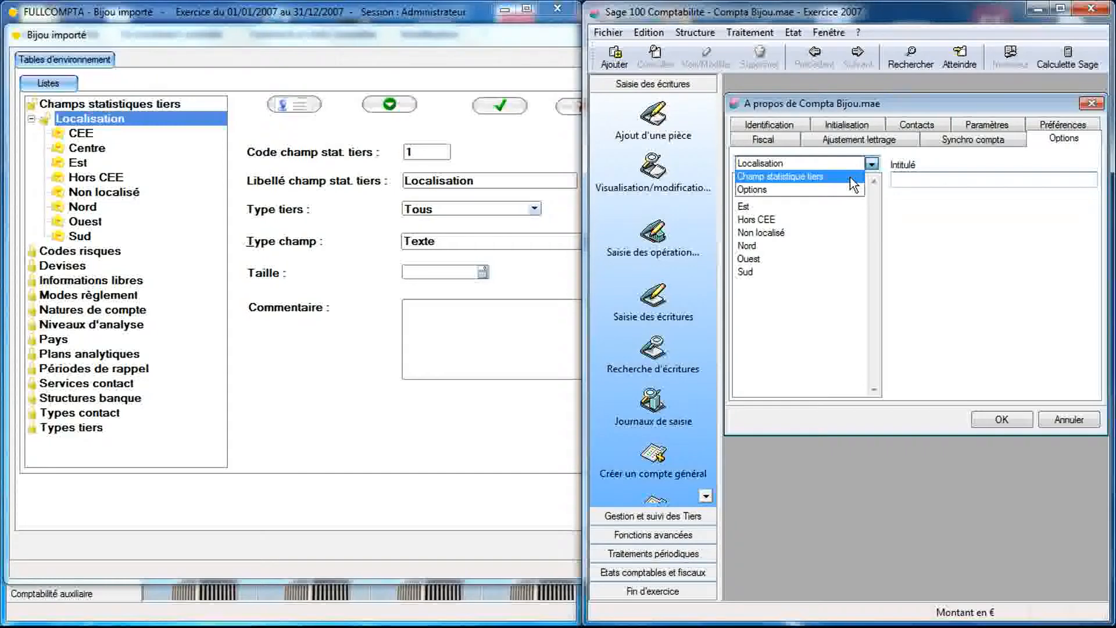
left_click(850, 177)
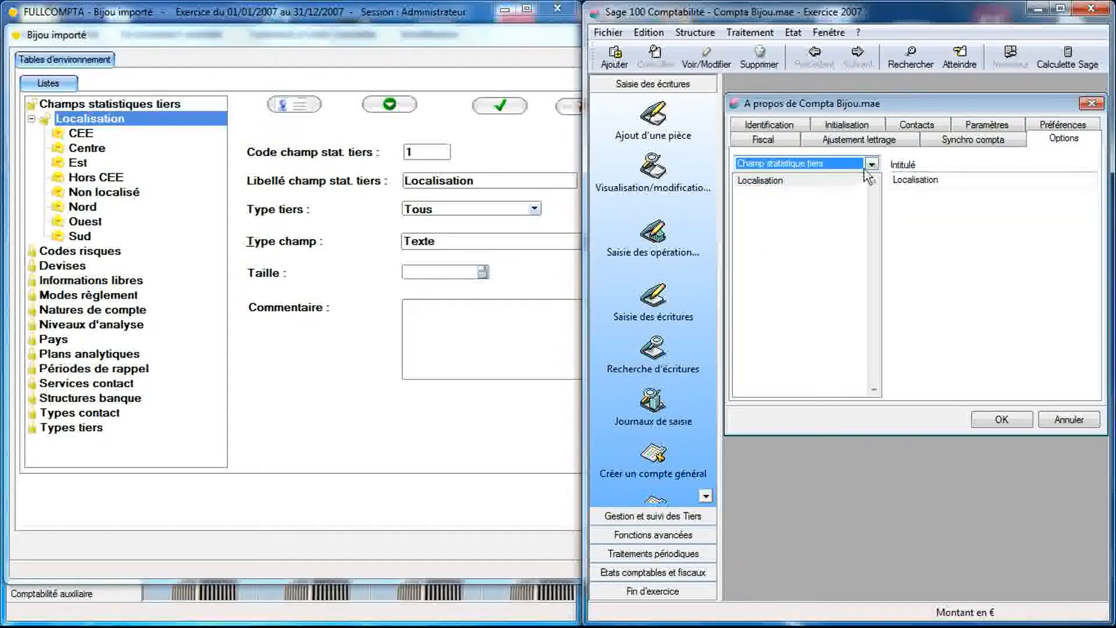
left_click(871, 164)
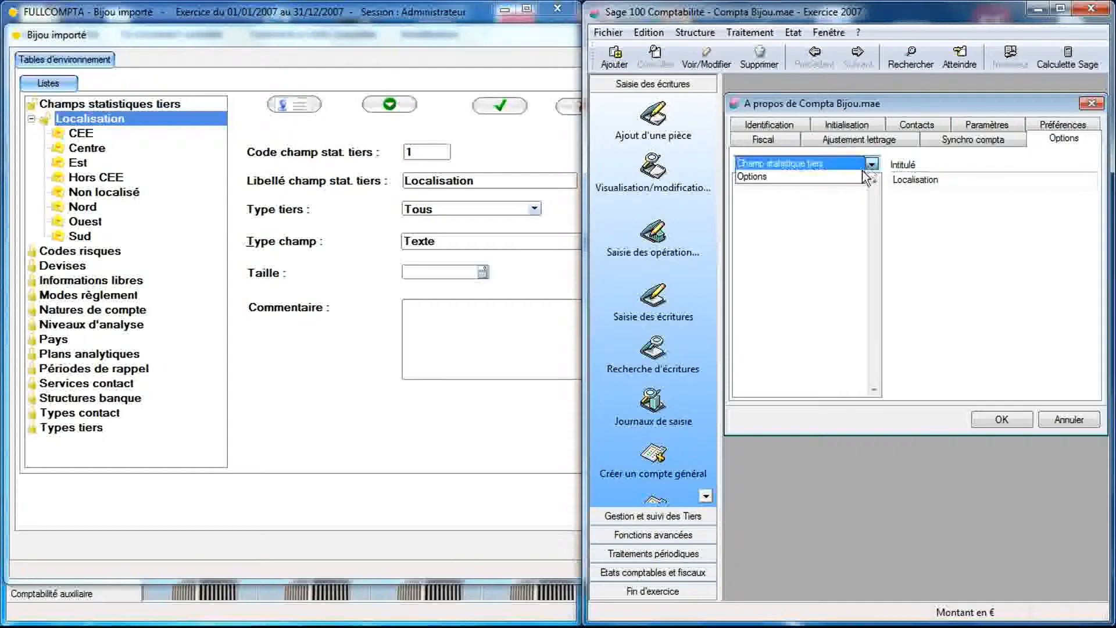
left_click(854, 176)
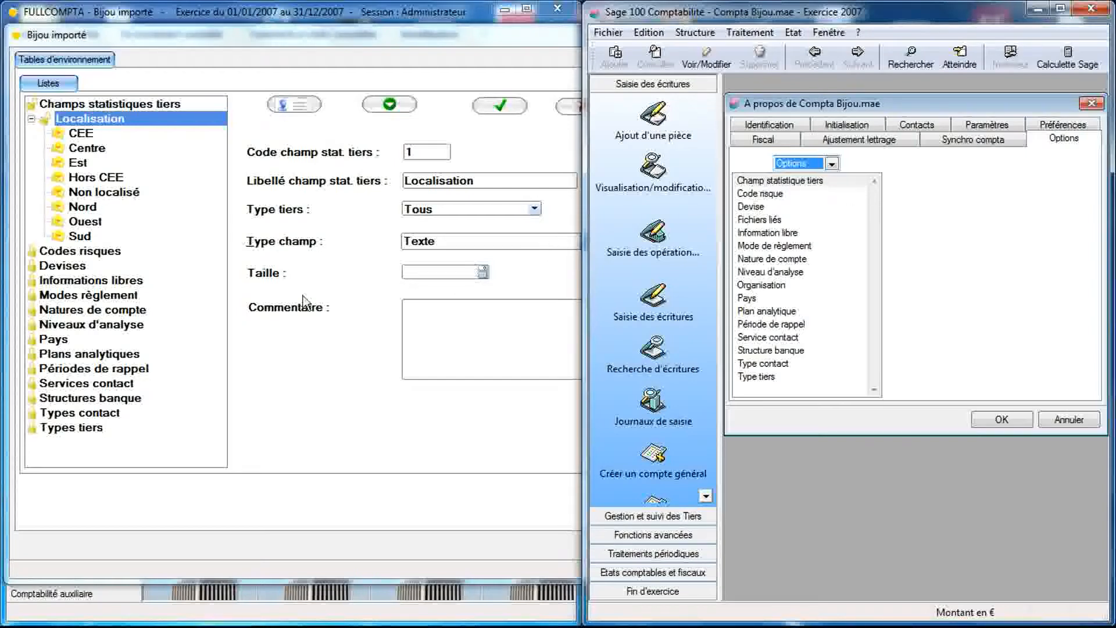
- In FULLCOMPTA, add three new fields to Champs statistiques tiers and one enumerated value beneath the last of them
left_click(237, 140)
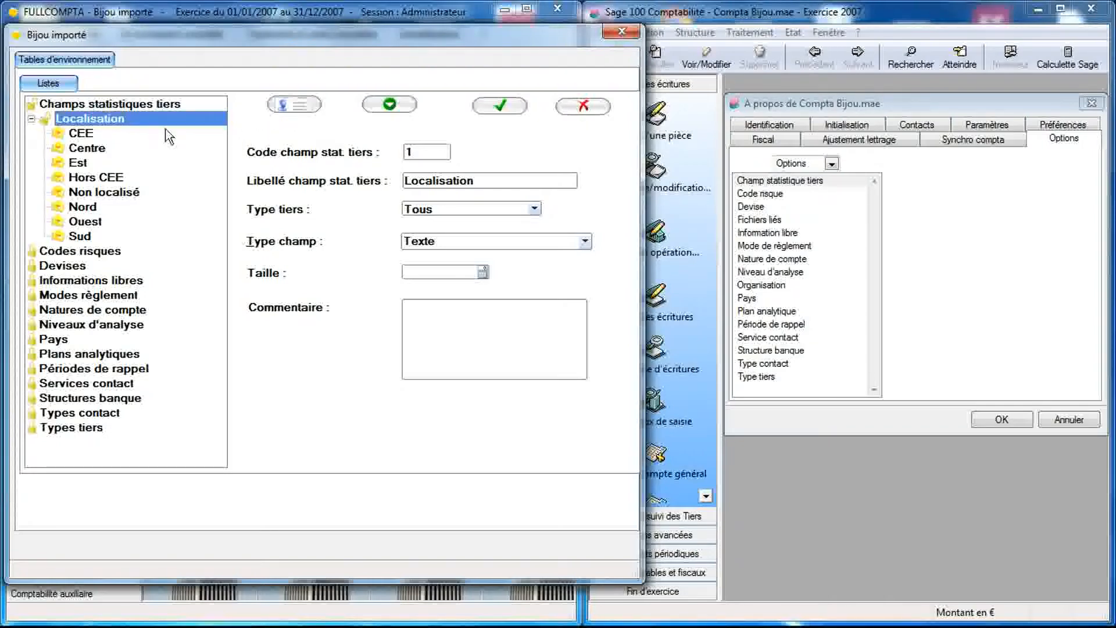
left_click(299, 108)
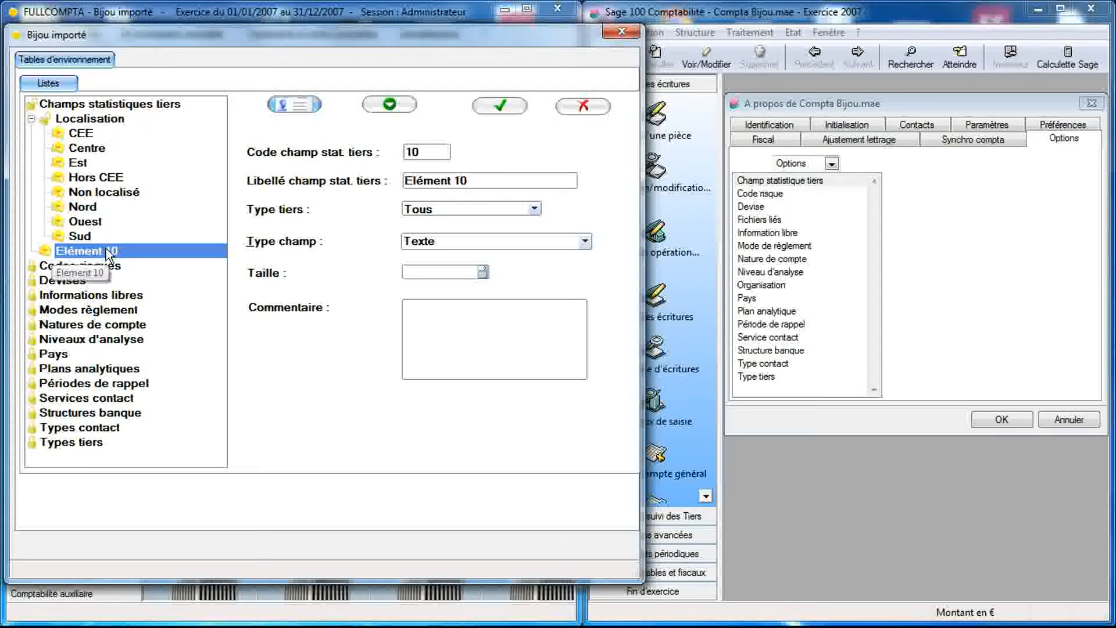
left_click(292, 106)
left_click(292, 106)
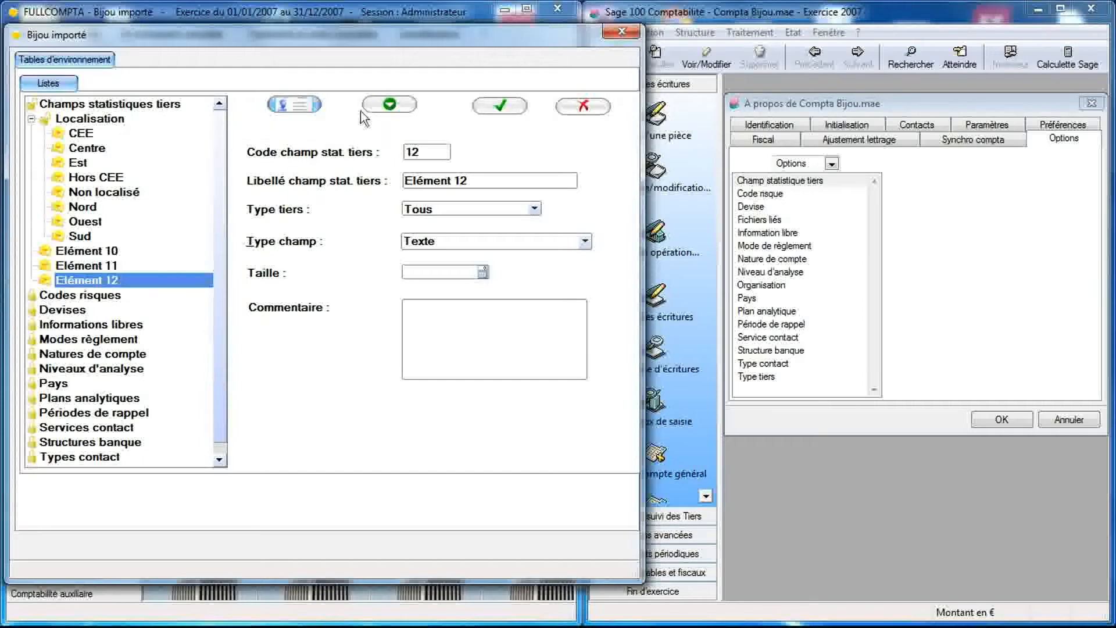
left_click(386, 106)
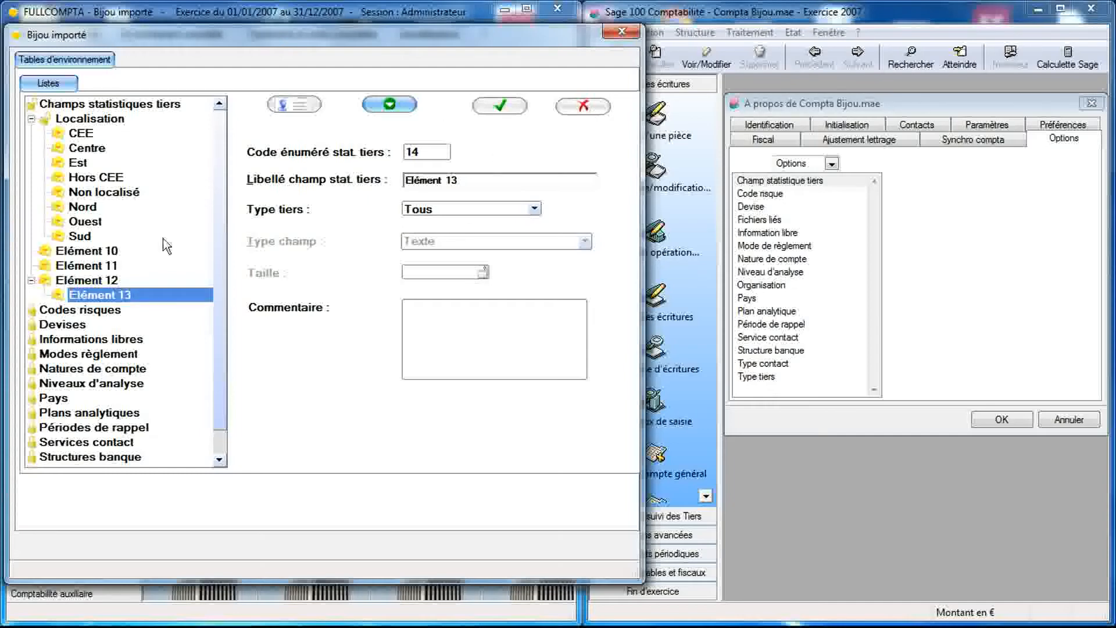
- Delete the three added statistical fields below Localisation, including the enumerated value under the last one
left_click(106, 254)
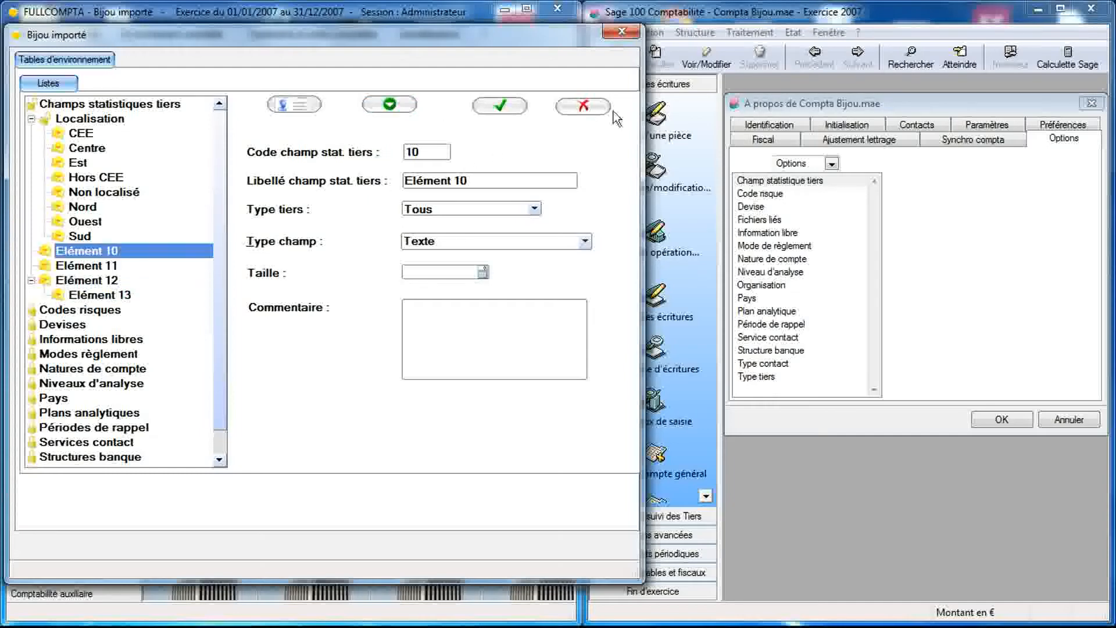
left_click(591, 107)
left_click(592, 107)
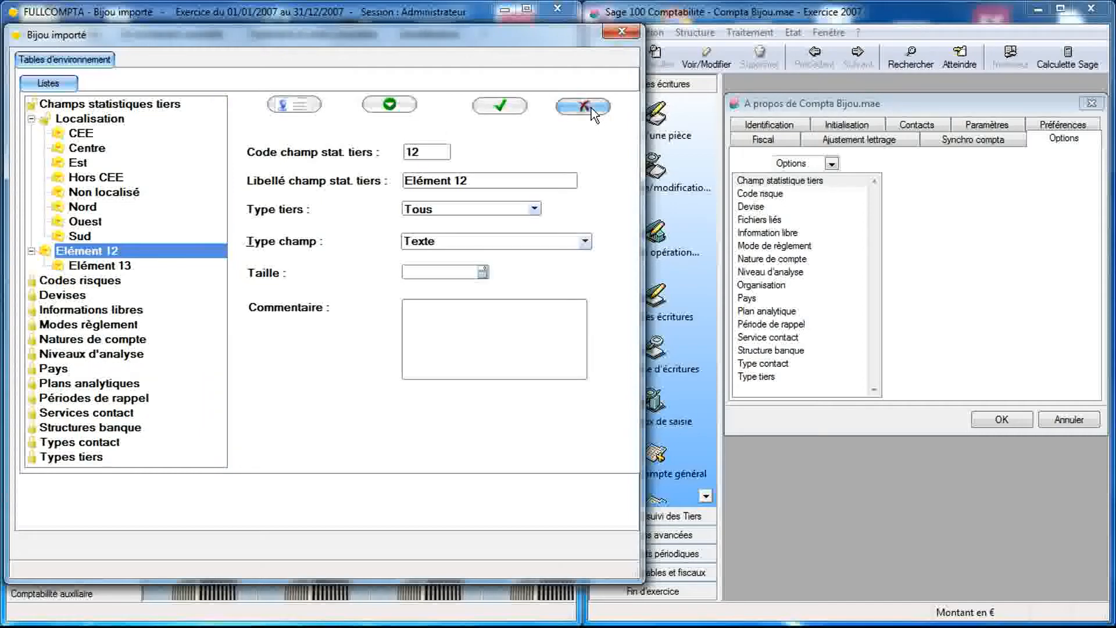
left_click(591, 107)
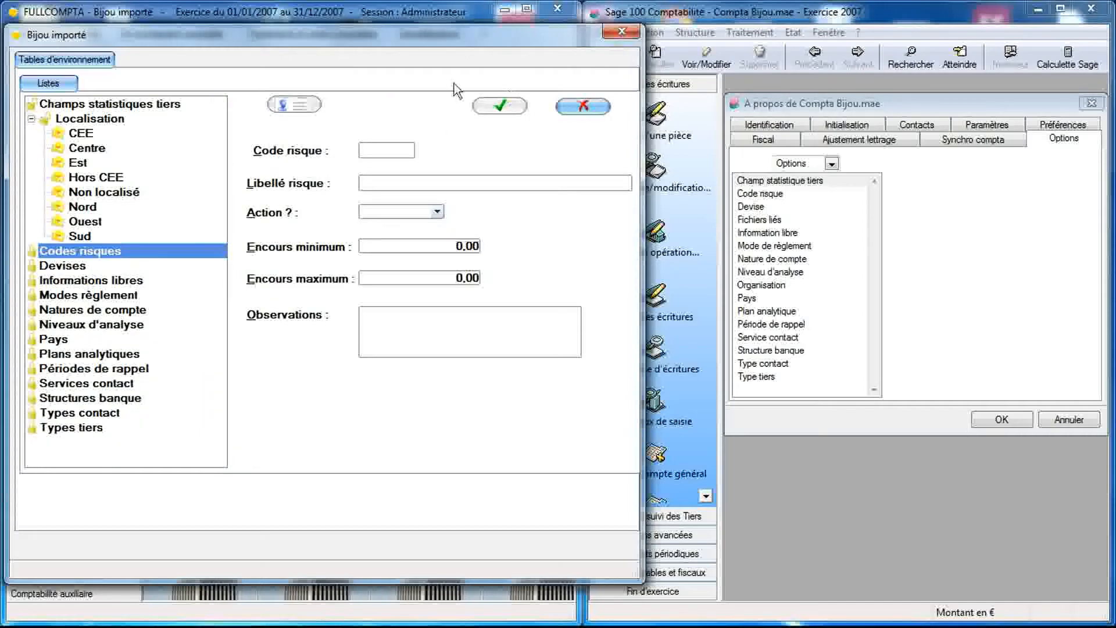
- Display the Localisation field again, then collapse Champs statistiques tiers so only the main tables are listed
left_click(116, 121)
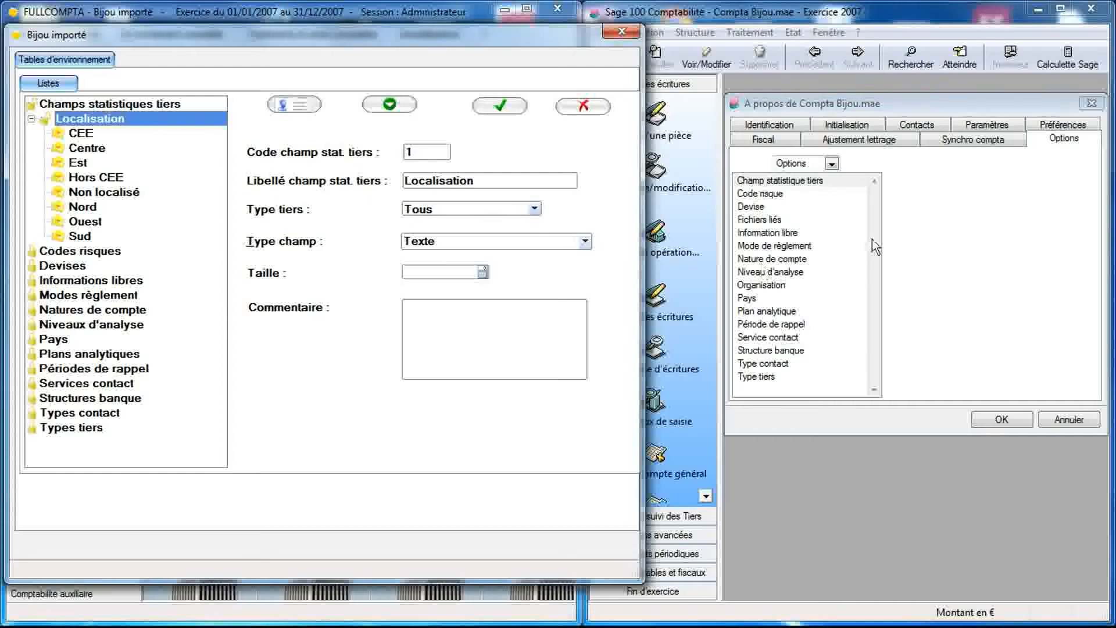
left_click(924, 219)
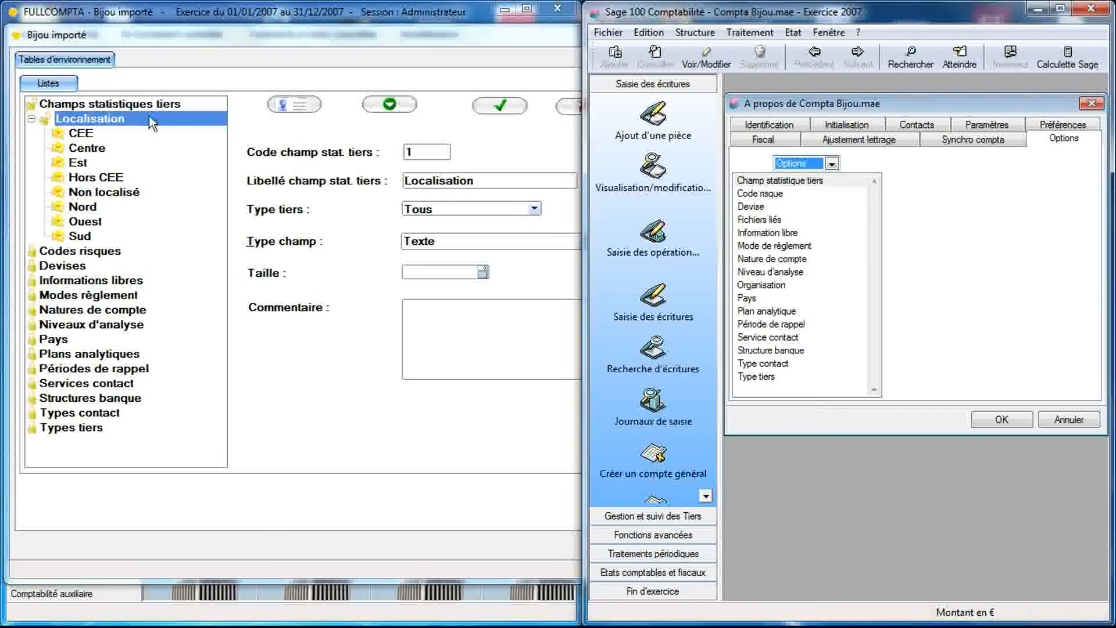
left_click(134, 104)
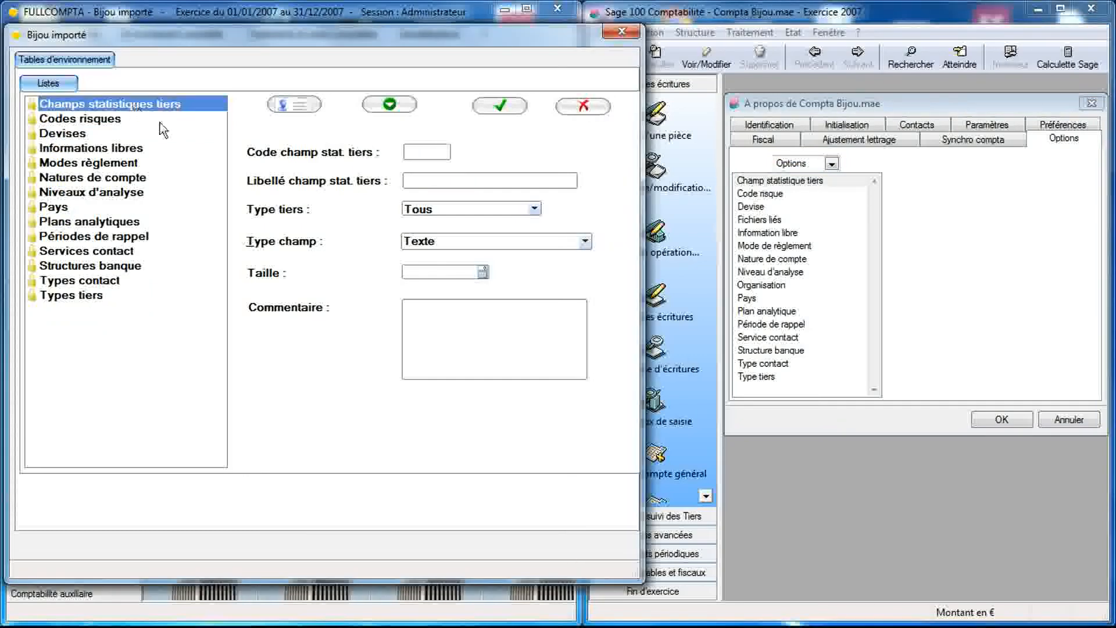